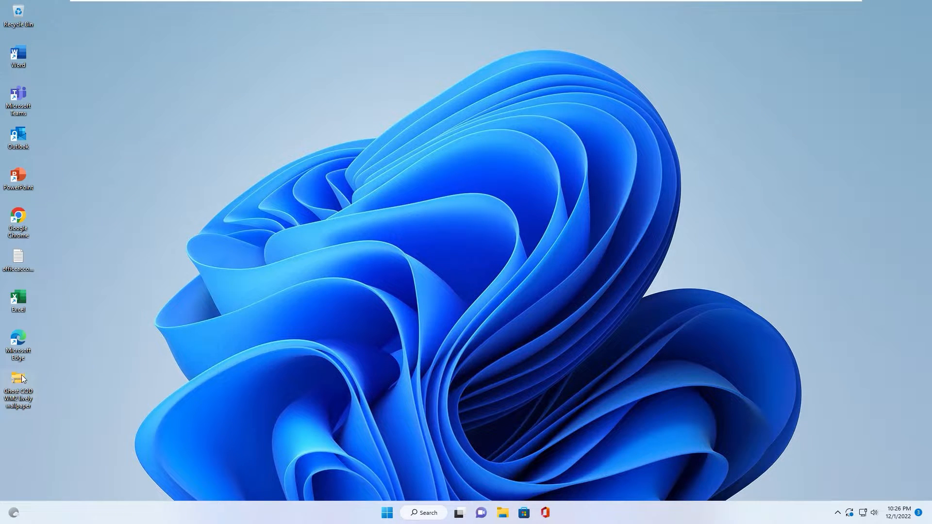
Extract the Ghost COD WM2 lively wallpaper ZIP file on the desktop and open the inner extracted folder.
{"action": "left_click_drag", "start_coordinate": [19, 380], "coordinate": [259, 274]}
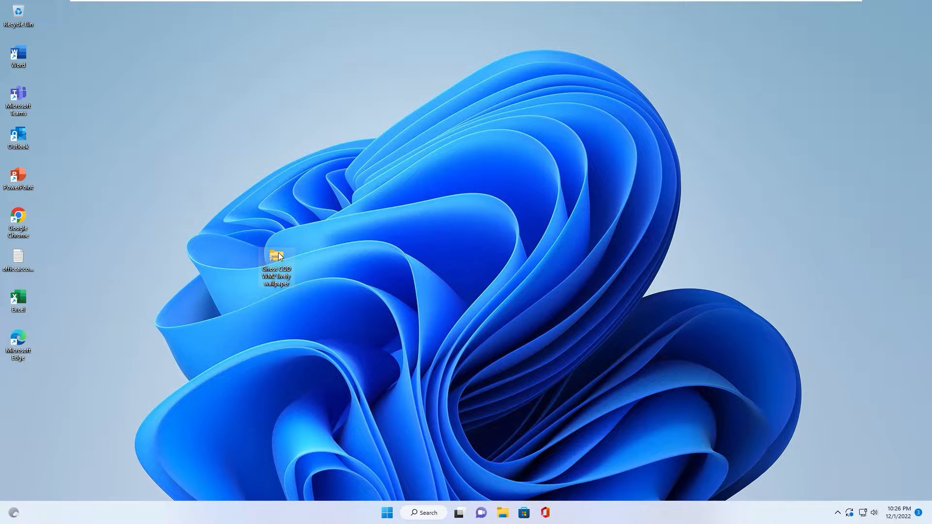
{"action": "right_click", "coordinate": [276, 259]}
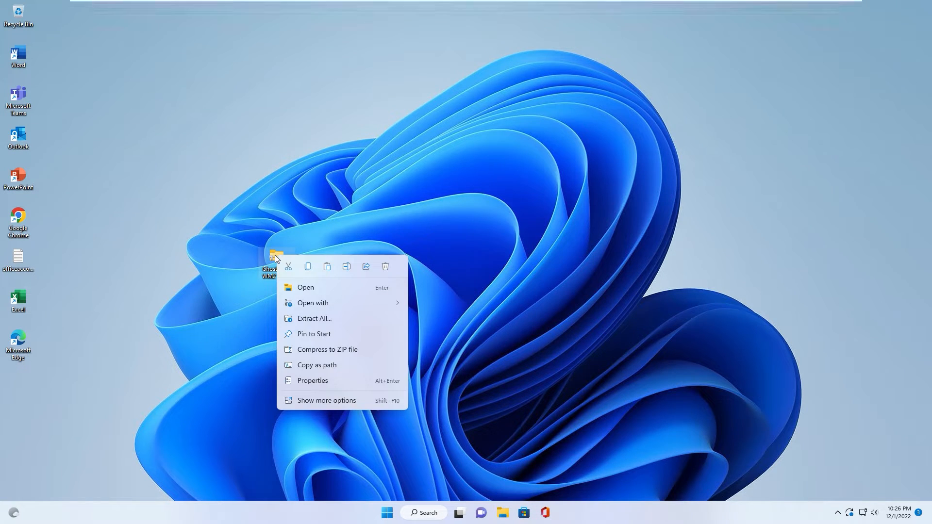
{"action": "left_click", "coordinate": [314, 318]}
{"action": "left_click", "coordinate": [553, 348]}
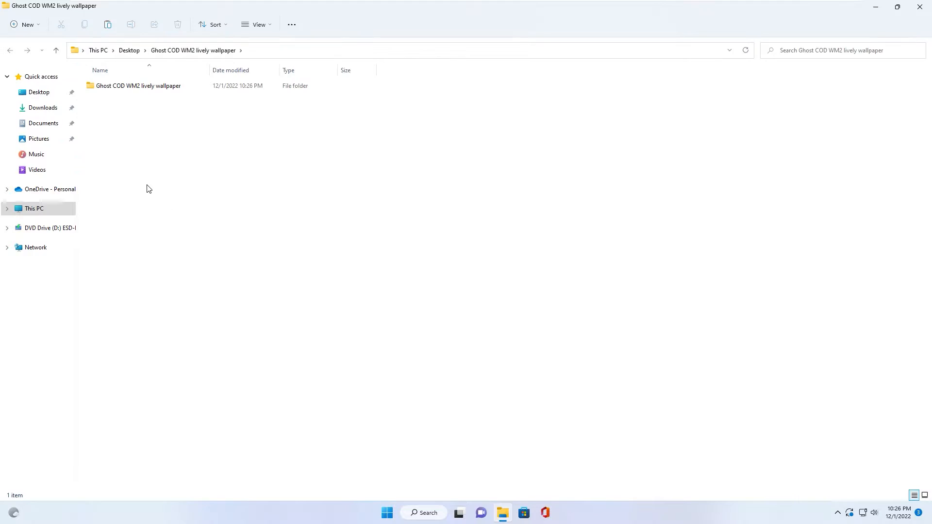
{"action": "double_click", "coordinate": [117, 87]}
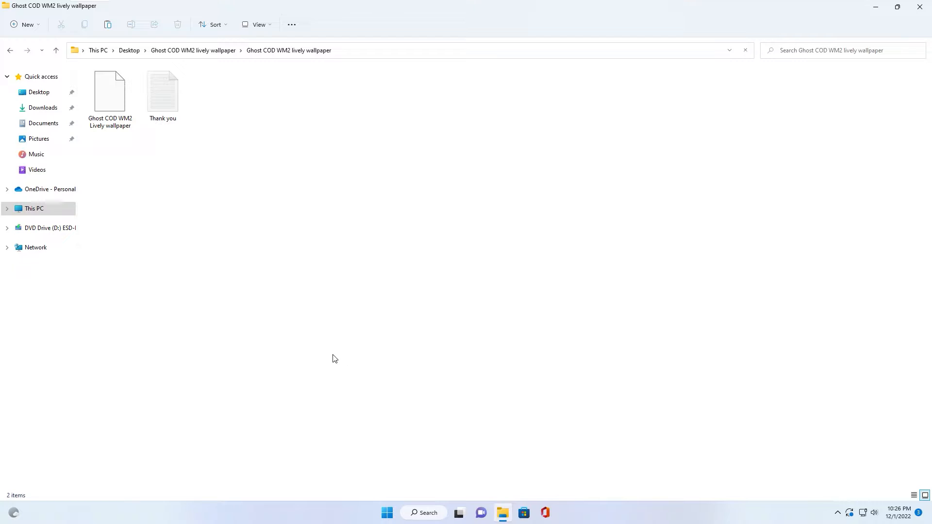
Switch to the Microsoft Store, find "lively wallpaper", and install and open the Lively Wallpaper app.
{"action": "left_click", "coordinate": [523, 512]}
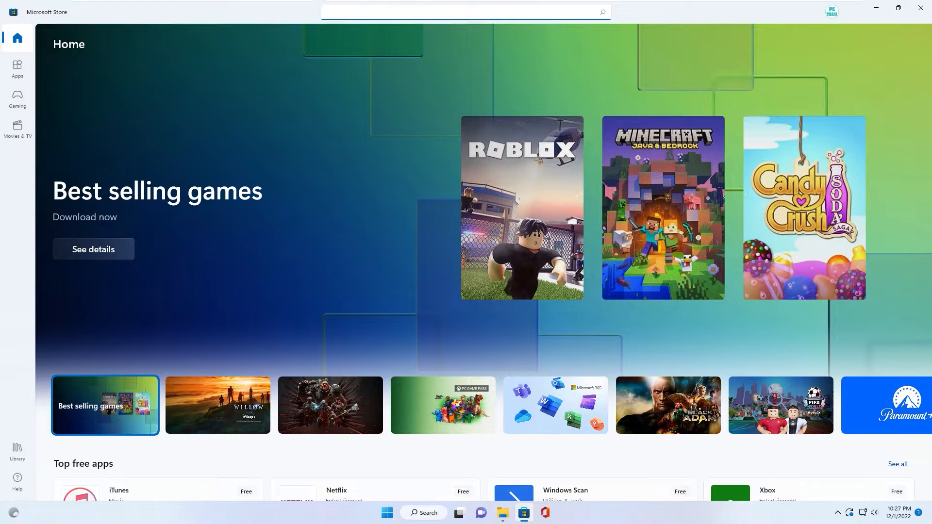
{"action": "type", "text": "lively wallpaper"}
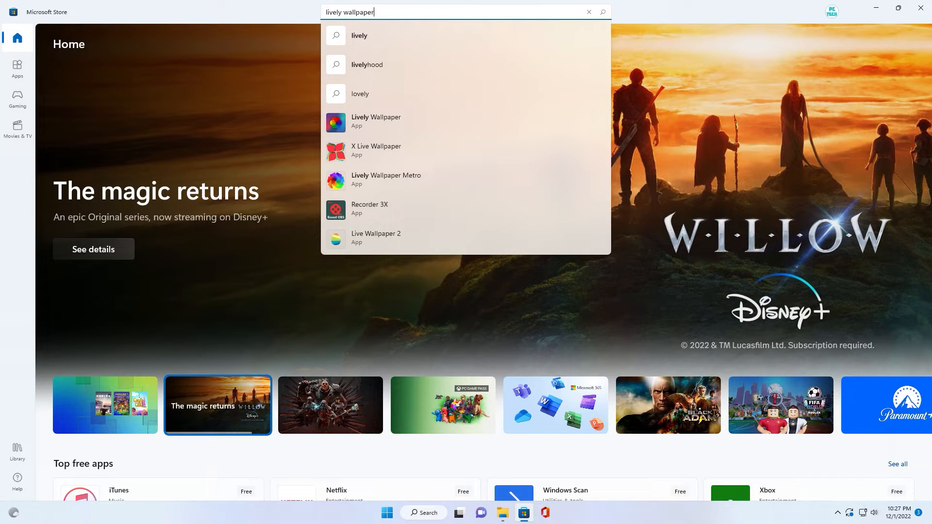
{"action": "left_click", "coordinate": [376, 121]}
{"action": "left_click", "coordinate": [130, 208]}
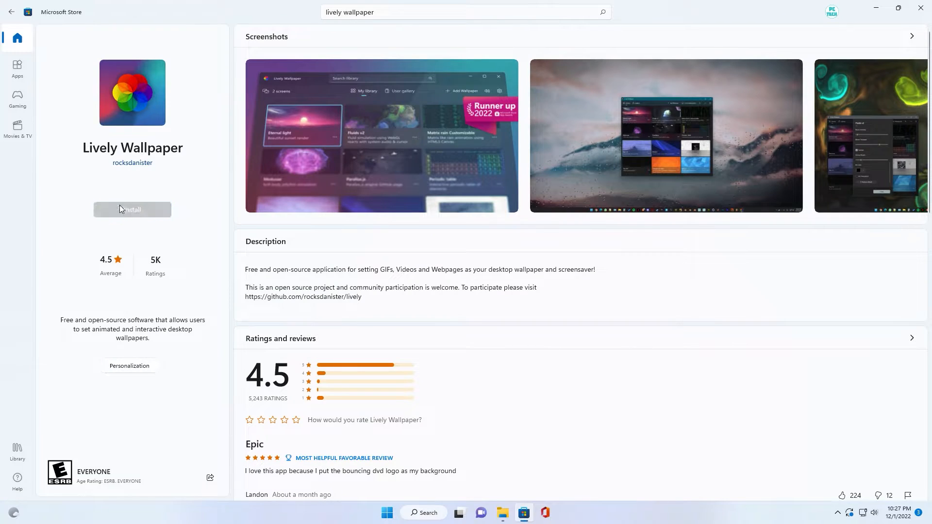
{"action": "left_click", "coordinate": [126, 213]}
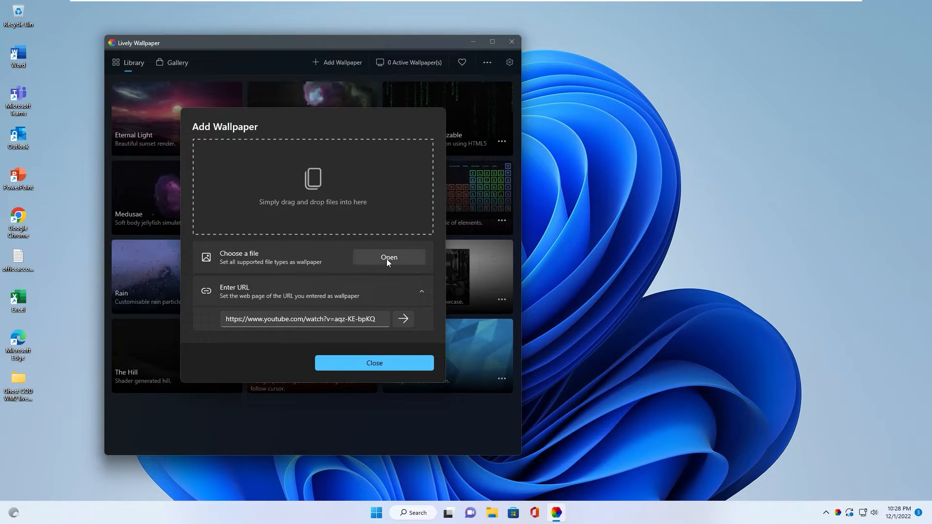
Add the Ghost COD WM2 Lively wallpaper file from the extracted desktop folder to Lively Wallpaper, keeping its default title.
{"action": "left_click", "coordinate": [387, 258]}
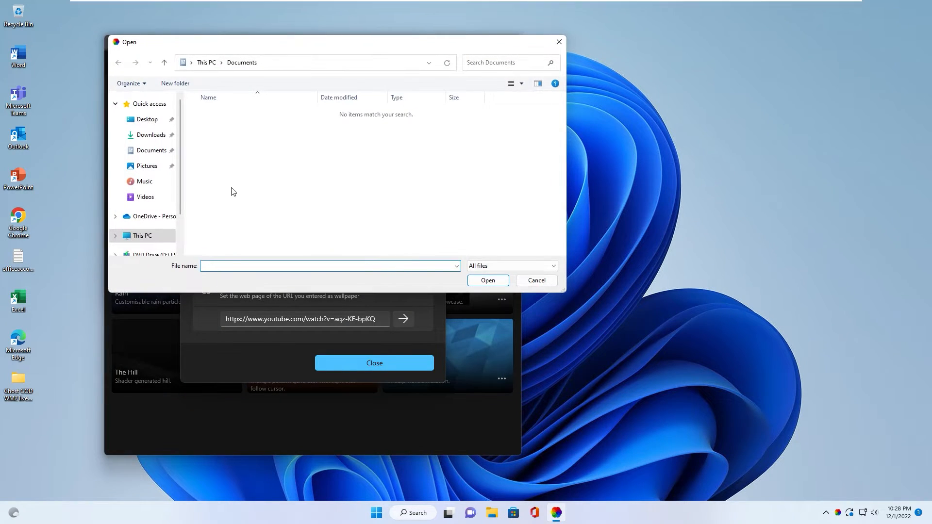
{"action": "left_click", "coordinate": [145, 122]}
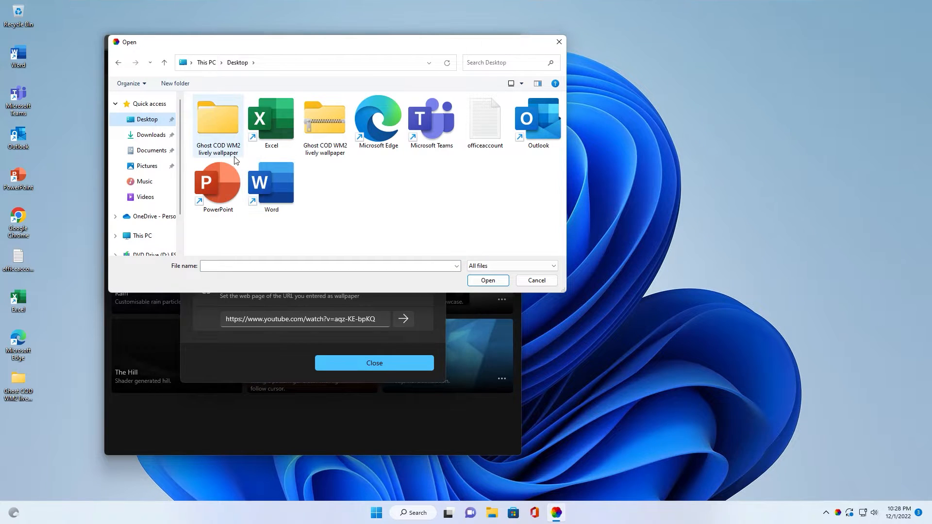
{"action": "left_click", "coordinate": [220, 130]}
{"action": "double_click", "coordinate": [221, 130]}
{"action": "double_click", "coordinate": [228, 116]}
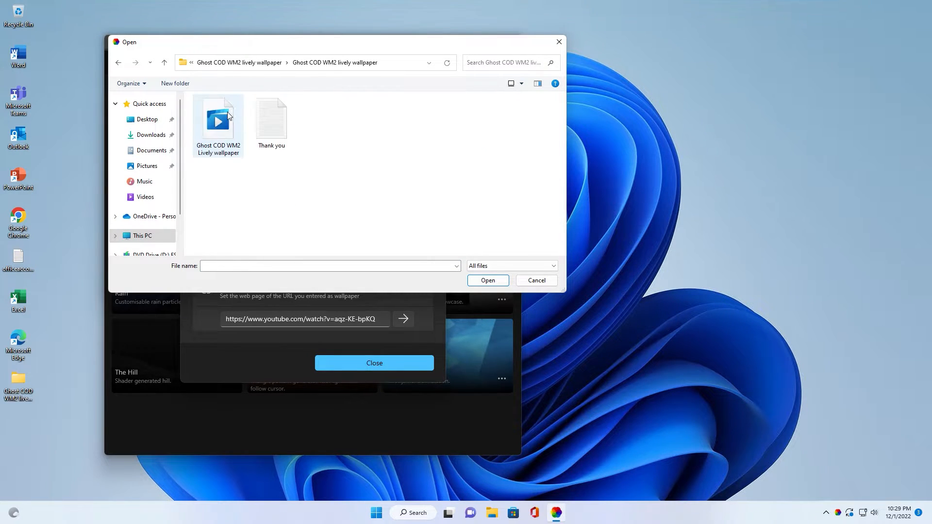
{"action": "double_click", "coordinate": [217, 124]}
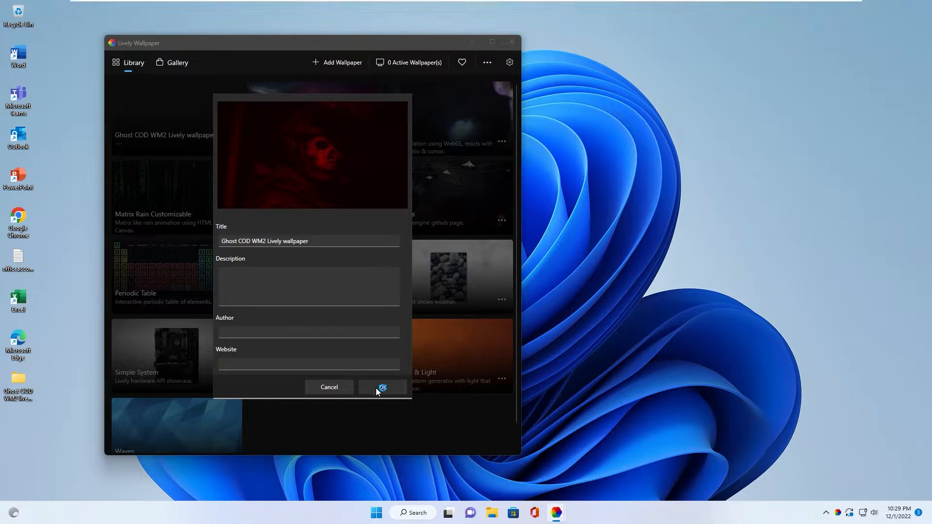
{"action": "left_click", "coordinate": [373, 388]}
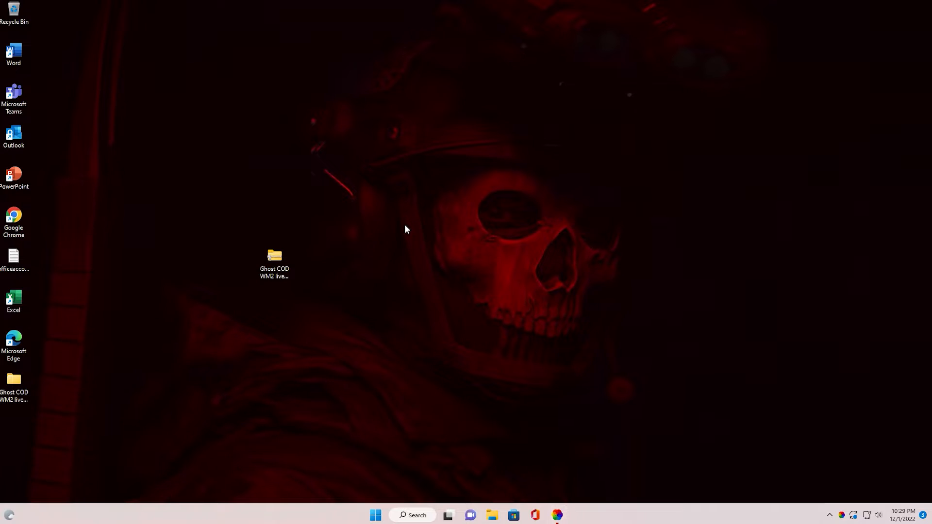
Find "translucenttb" in the Microsoft Store, install and open TranslucentTB, and continue past its welcome screen.
{"action": "left_click", "coordinate": [513, 515]}
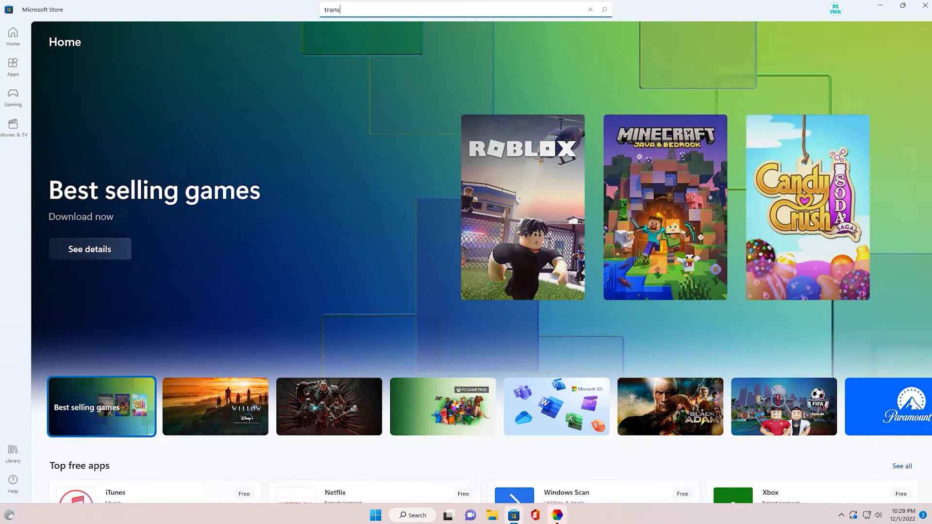
{"action": "type", "text": "translucenttb"}
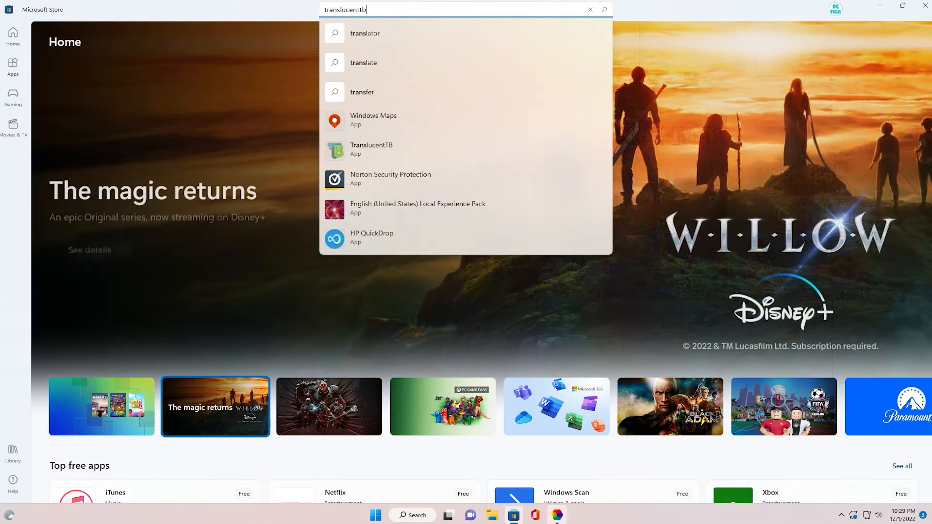
{"action": "left_click", "coordinate": [356, 58]}
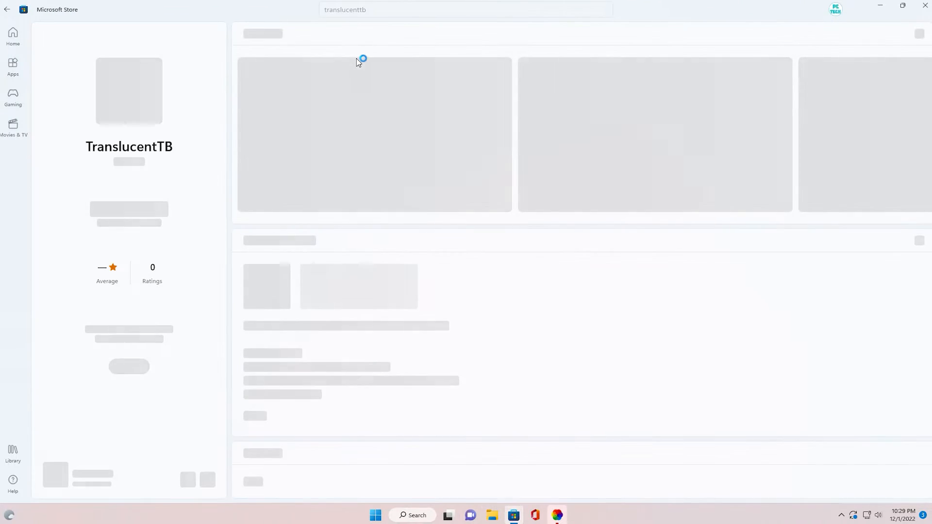
{"action": "left_click", "coordinate": [129, 205]}
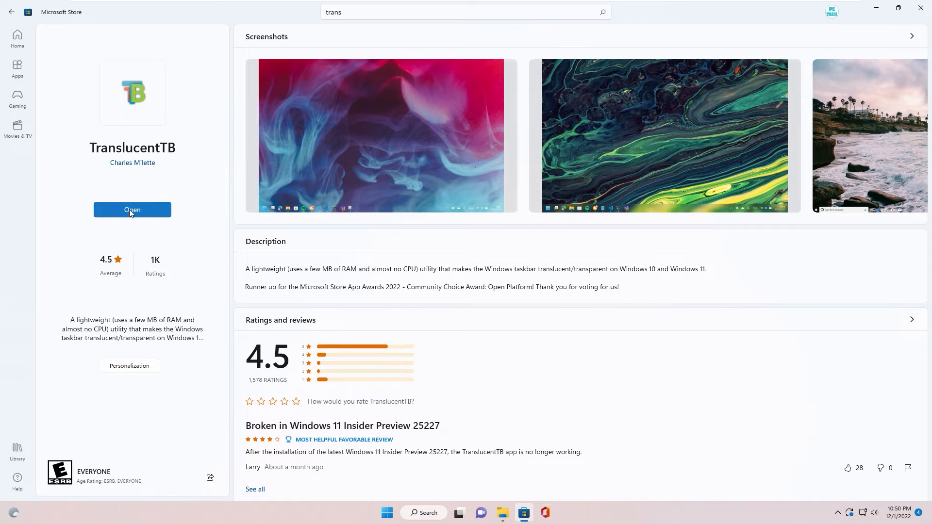
{"action": "left_click", "coordinate": [130, 210]}
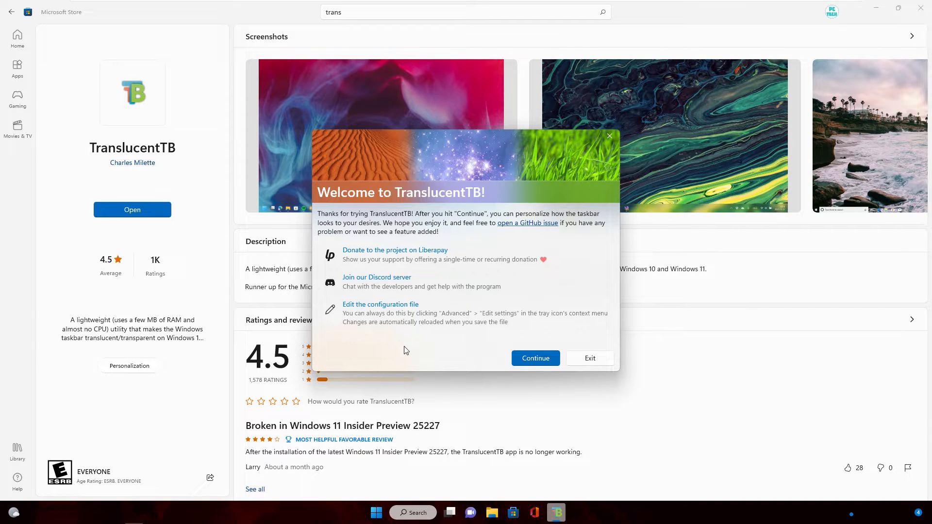
{"action": "left_click", "coordinate": [526, 358]}
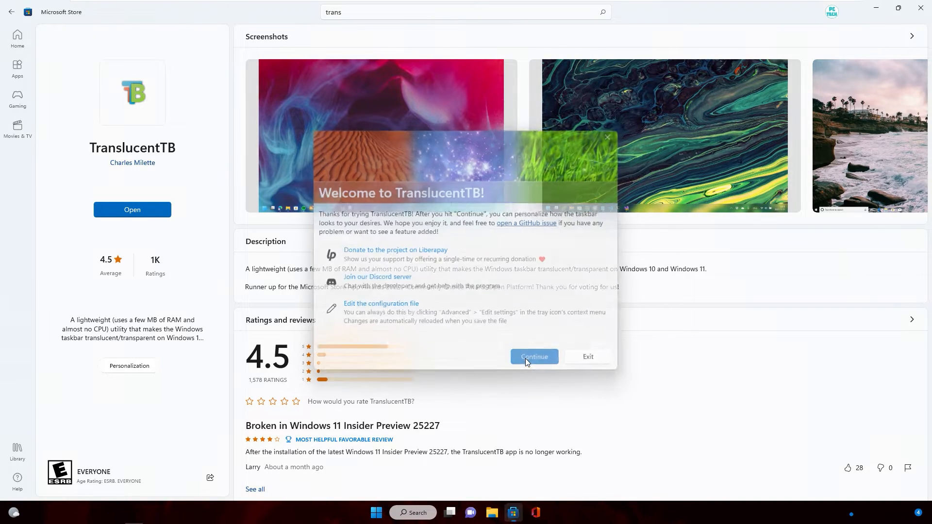
{"action": "left_click", "coordinate": [911, 426]}
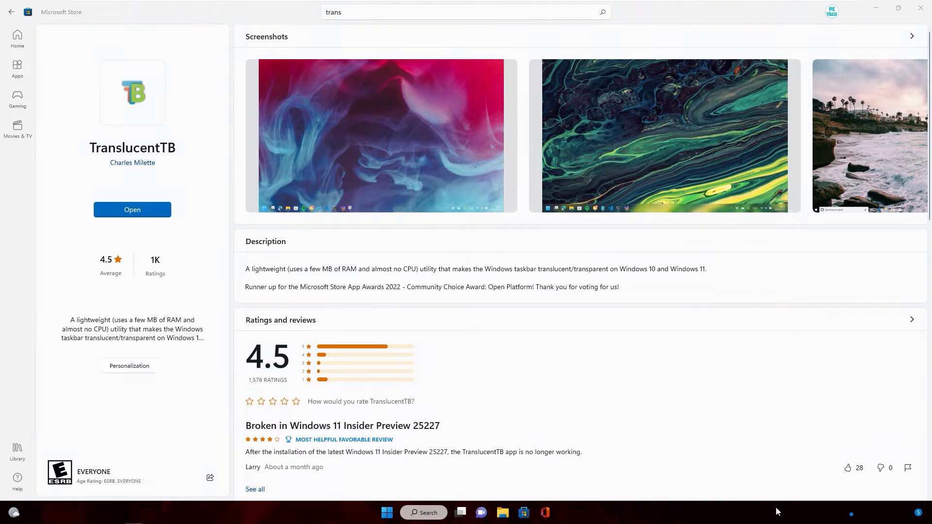
Check that TranslucentTB uses the Clear style for the Desktop taskbar state, and close the Microsoft Store.
{"action": "left_click", "coordinate": [837, 513]}
{"action": "right_click", "coordinate": [839, 487]}
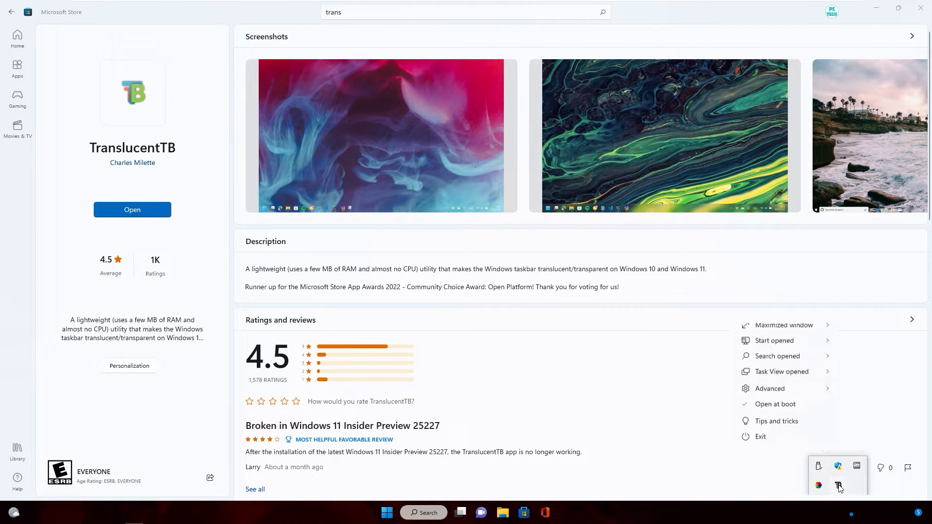
{"action": "mouse_move", "coordinate": [763, 335]}
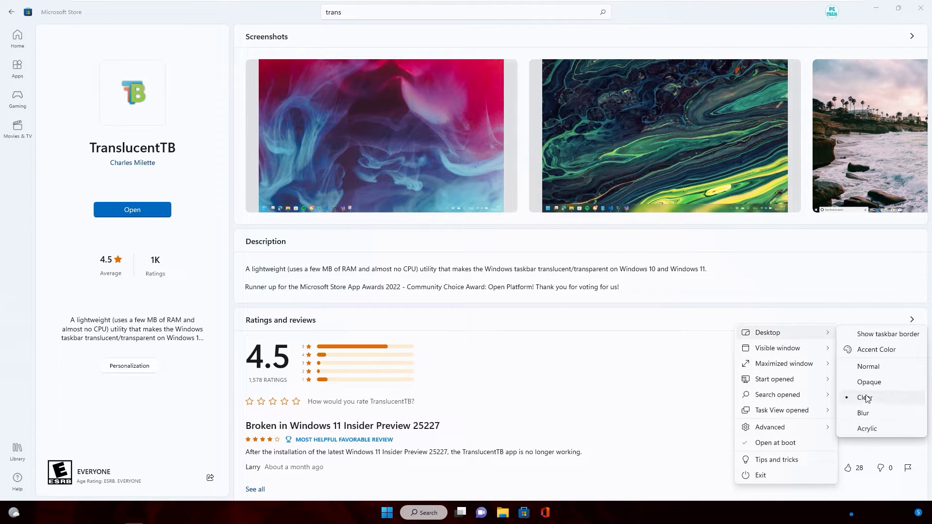
{"action": "left_click", "coordinate": [922, 9]}
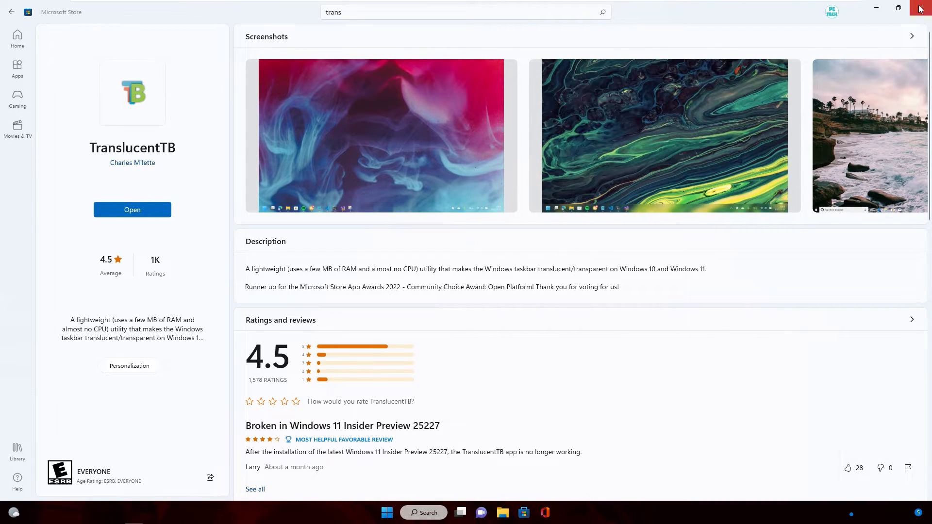
{"action": "left_click", "coordinate": [920, 7]}
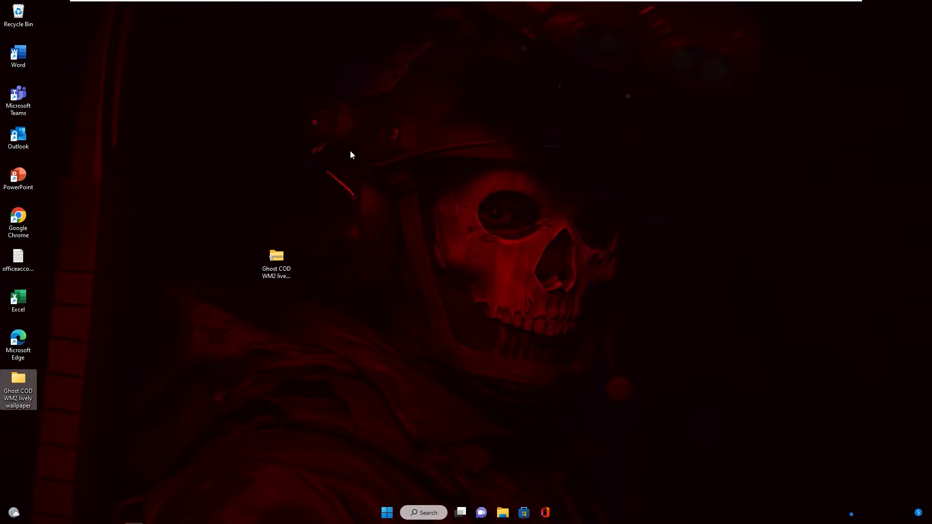
Hide all desktop icons so that only the wallpaper is shown.
{"action": "right_click", "coordinate": [370, 134]}
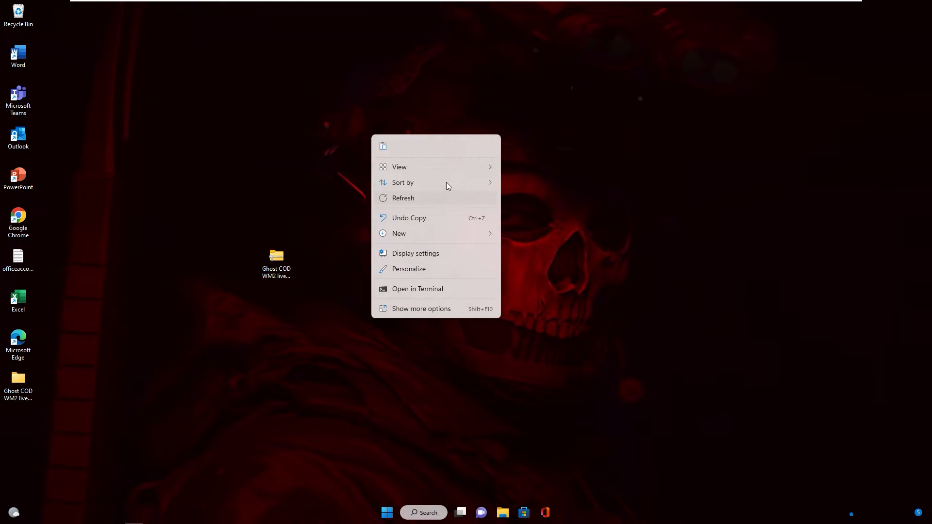
{"action": "mouse_move", "coordinate": [483, 167]}
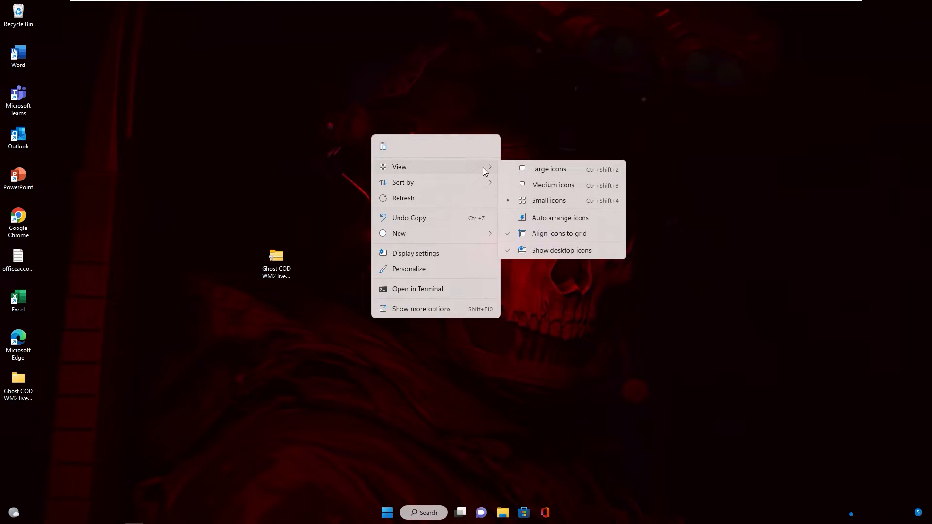
{"action": "left_click", "coordinate": [540, 252]}
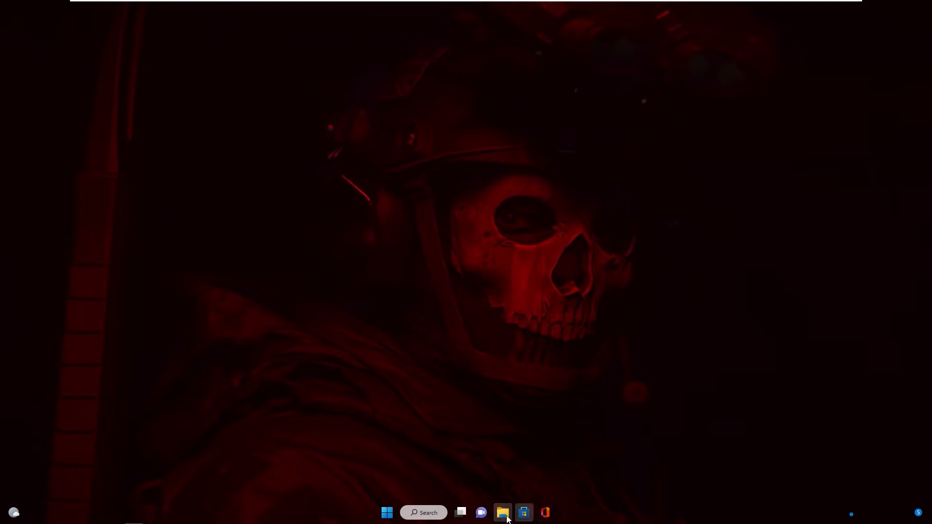
Unpin Office, Microsoft Store and File Explorer from the taskbar.
{"action": "right_click", "coordinate": [538, 513]}
{"action": "left_click", "coordinate": [507, 487]}
{"action": "right_click", "coordinate": [536, 512]}
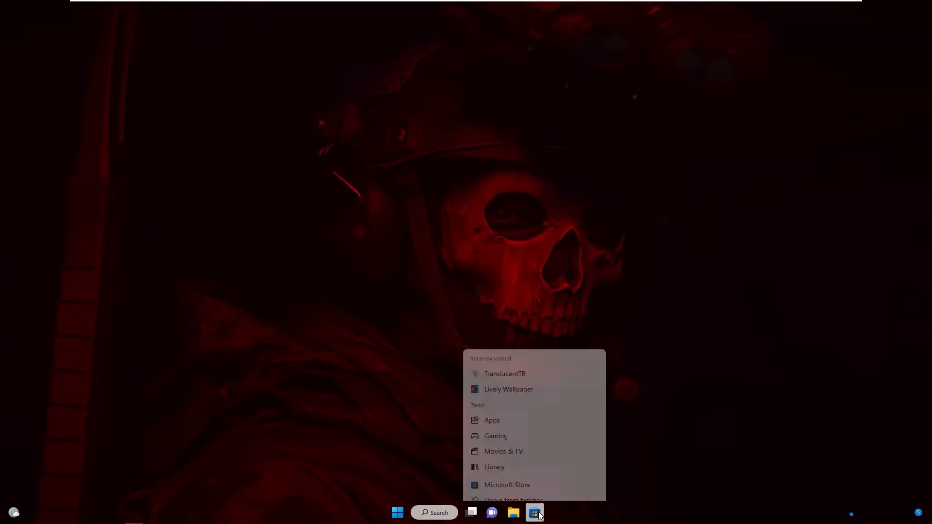
{"action": "left_click", "coordinate": [510, 487]}
{"action": "right_click", "coordinate": [523, 513]}
{"action": "left_click", "coordinate": [508, 486]}
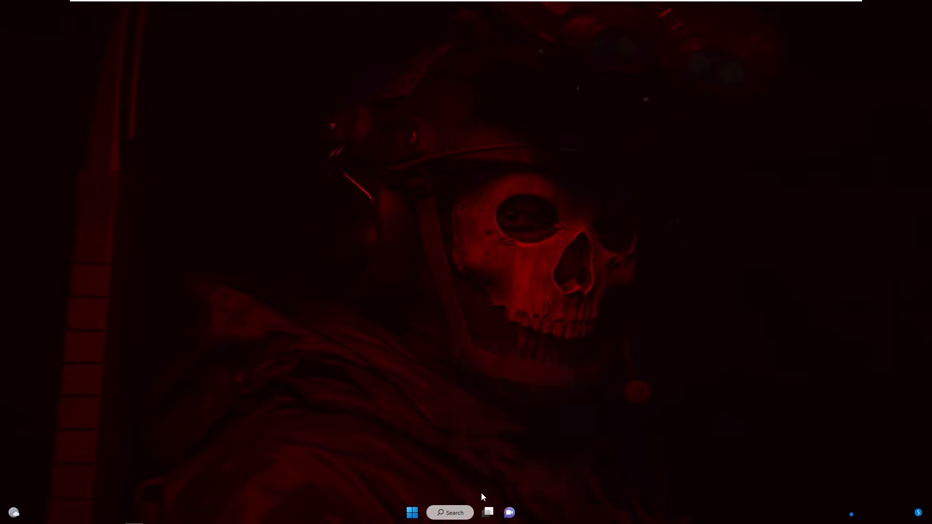
Turn off the Search, Task view, Widgets and Chat taskbar items in the Windows personalization settings, and close Settings.
{"action": "left_click", "coordinate": [419, 513]}
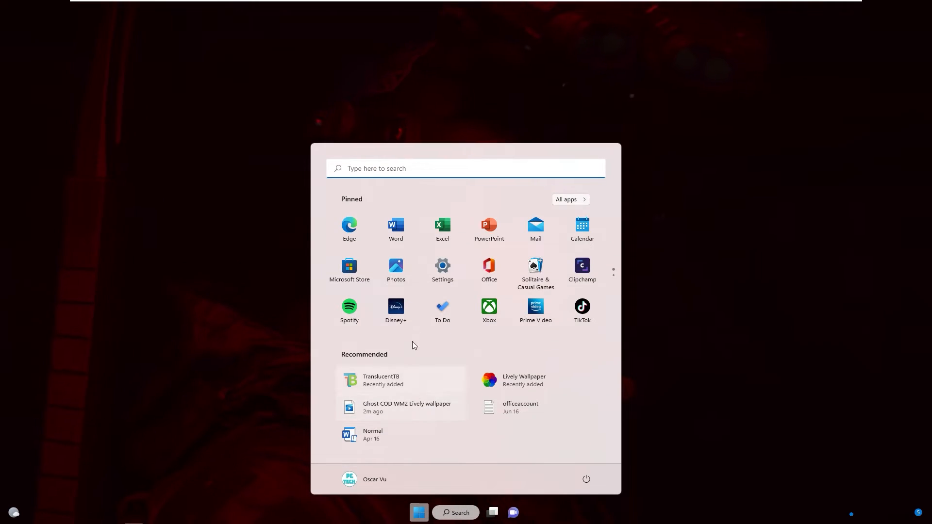
{"action": "left_click", "coordinate": [444, 272]}
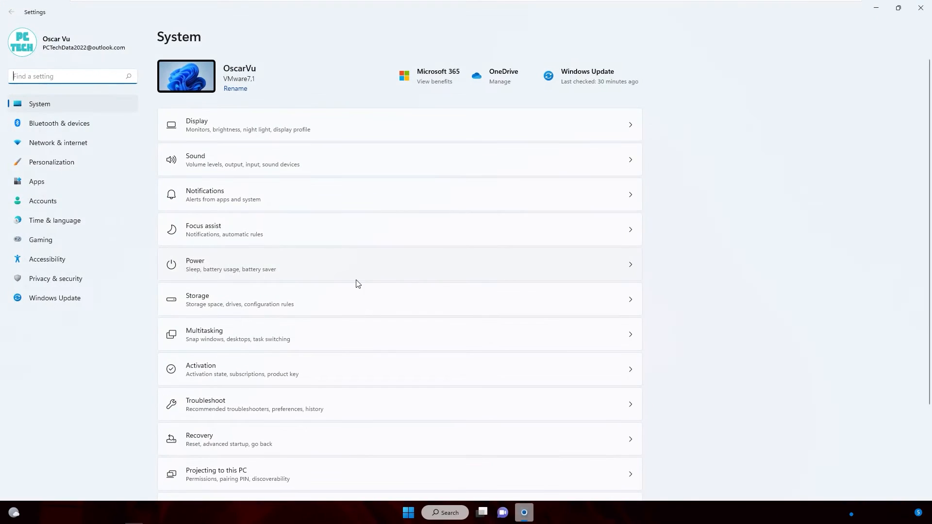
{"action": "left_click", "coordinate": [63, 161]}
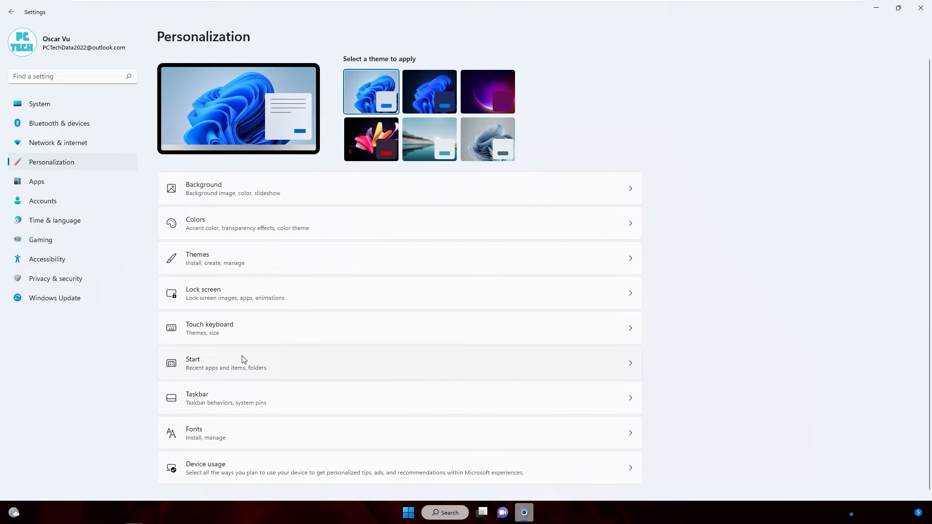
{"action": "left_click", "coordinate": [237, 392]}
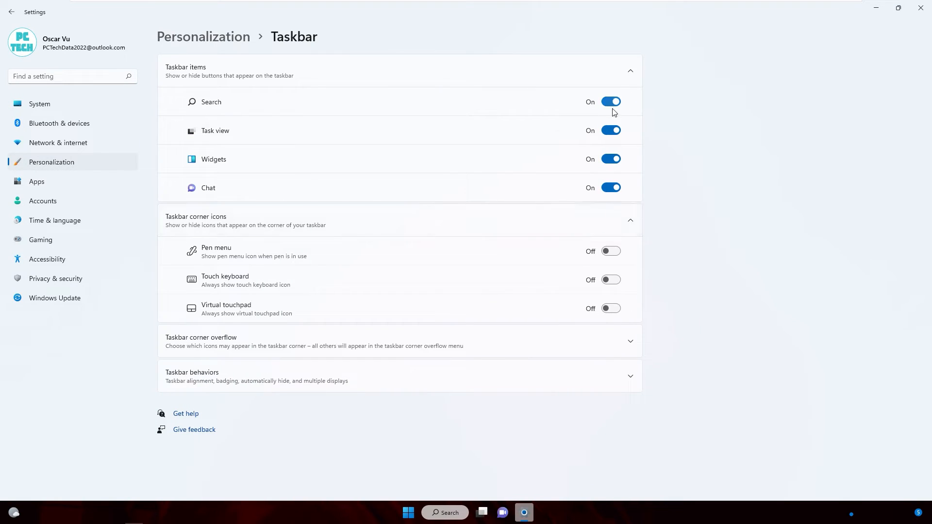
{"action": "left_click", "coordinate": [612, 101]}
{"action": "left_click", "coordinate": [611, 130]}
{"action": "left_click", "coordinate": [611, 159]}
{"action": "left_click", "coordinate": [611, 188]}
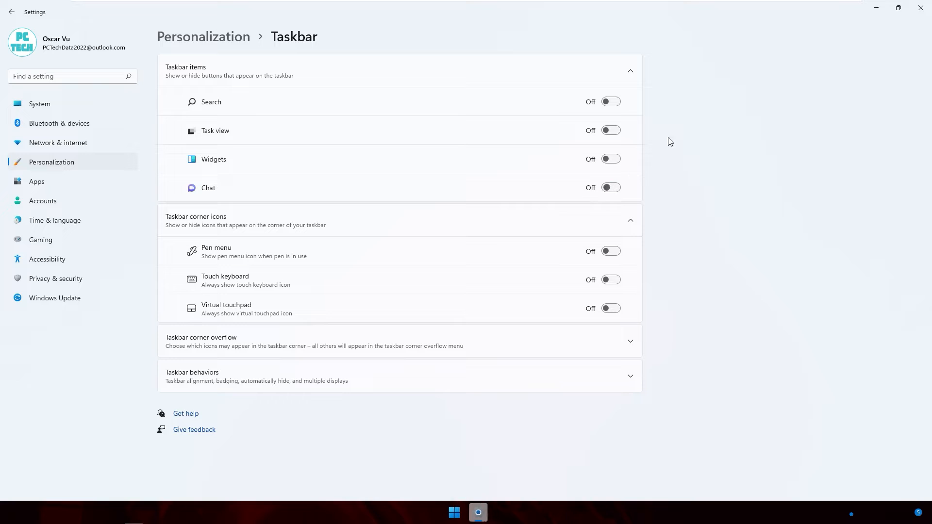
{"action": "left_click", "coordinate": [920, 8]}
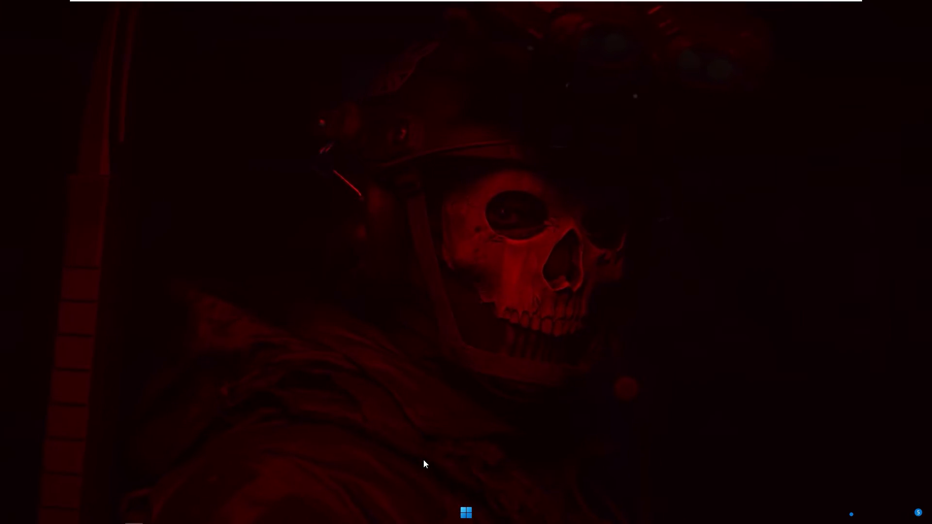
Switch to Edge and view package 4 in the PCTech channel's "Skins rainmeter for Windows desktop" playlist on YouTube, skipping to about 0:23.
{"action": "left_click", "coordinate": [466, 513]}
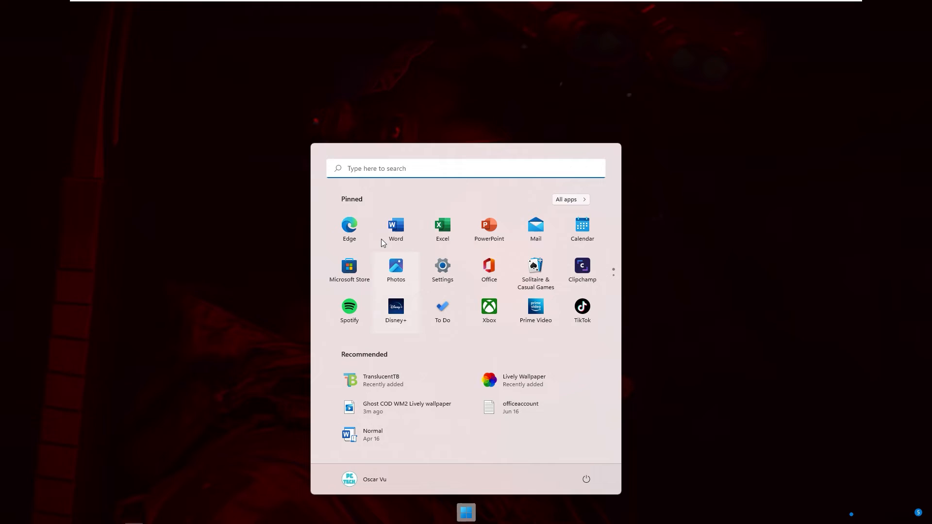
{"action": "left_click", "coordinate": [349, 224]}
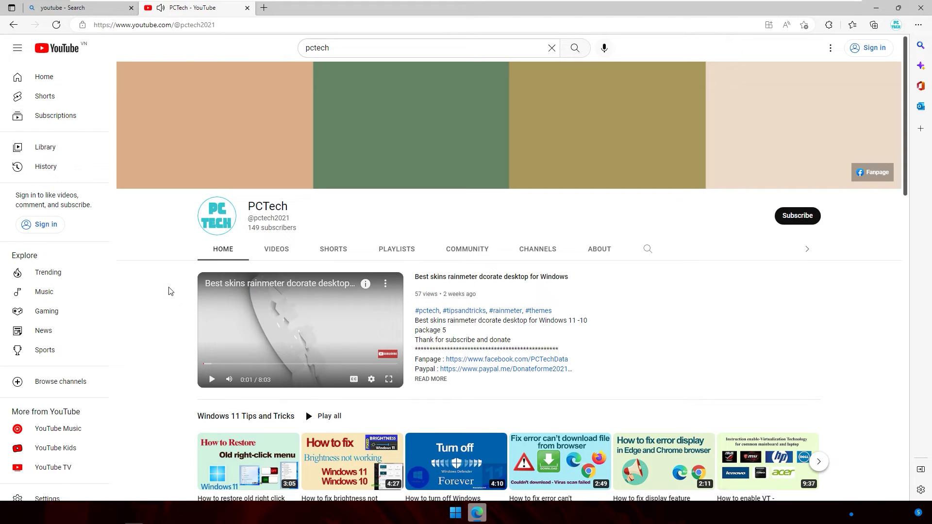
{"action": "left_click", "coordinate": [399, 249]}
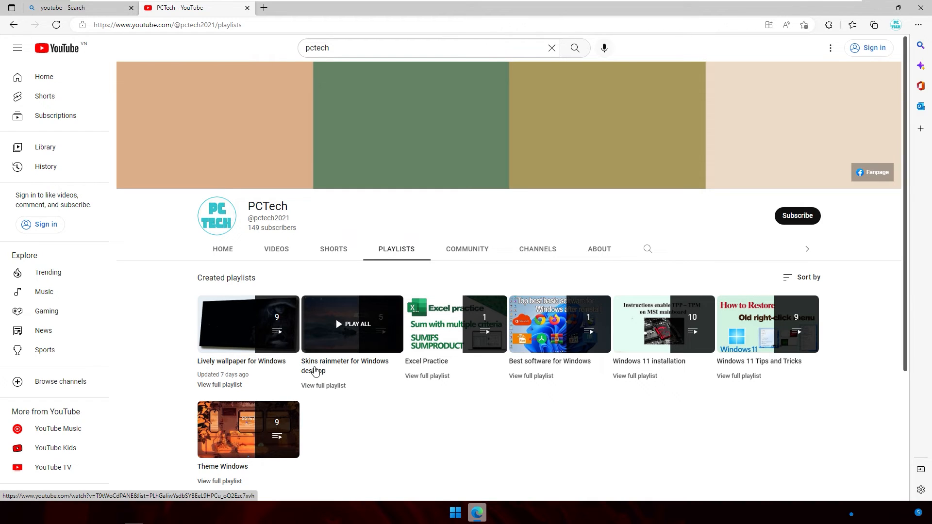
{"action": "left_click", "coordinate": [317, 371]}
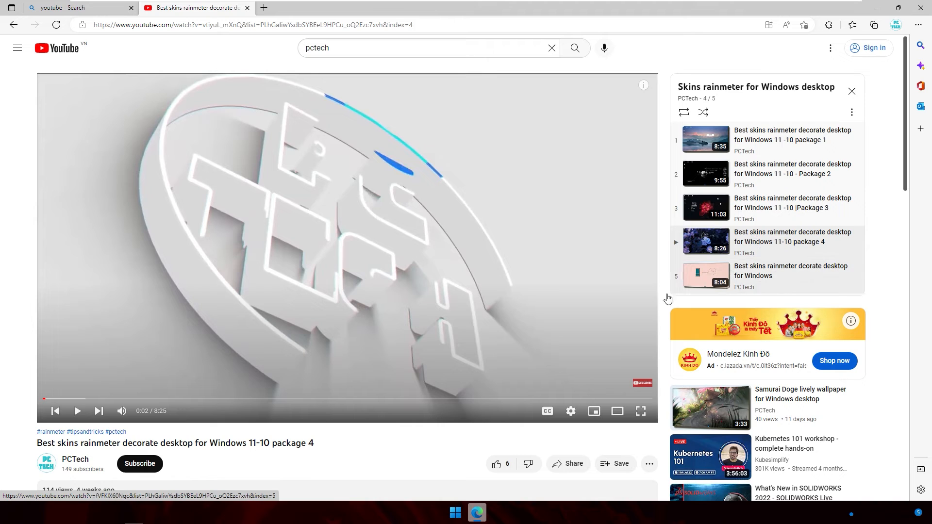
{"action": "left_click", "coordinate": [71, 399]}
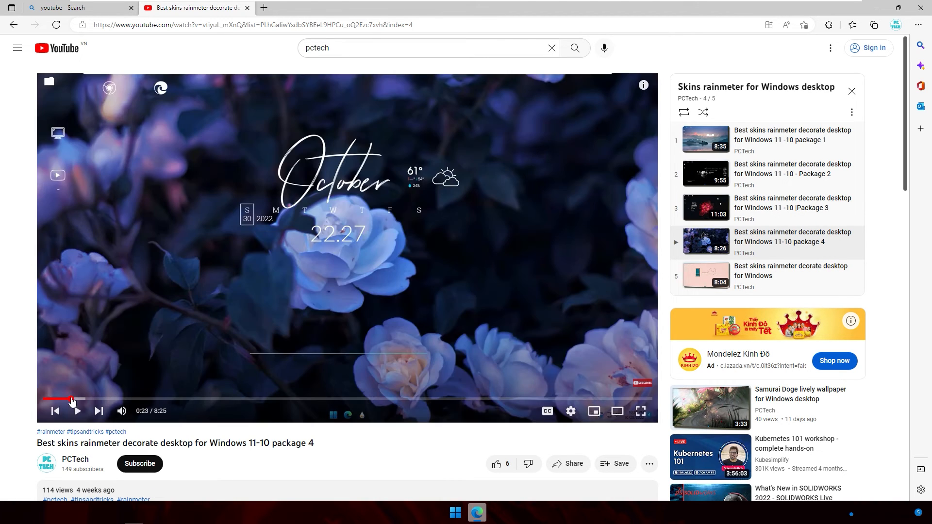